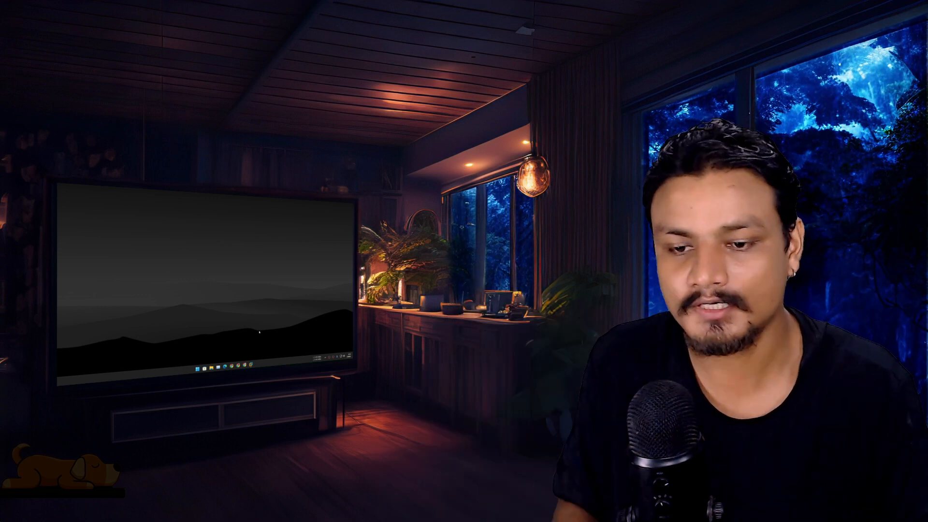
left_click(251, 364)
left_click(264, 344)
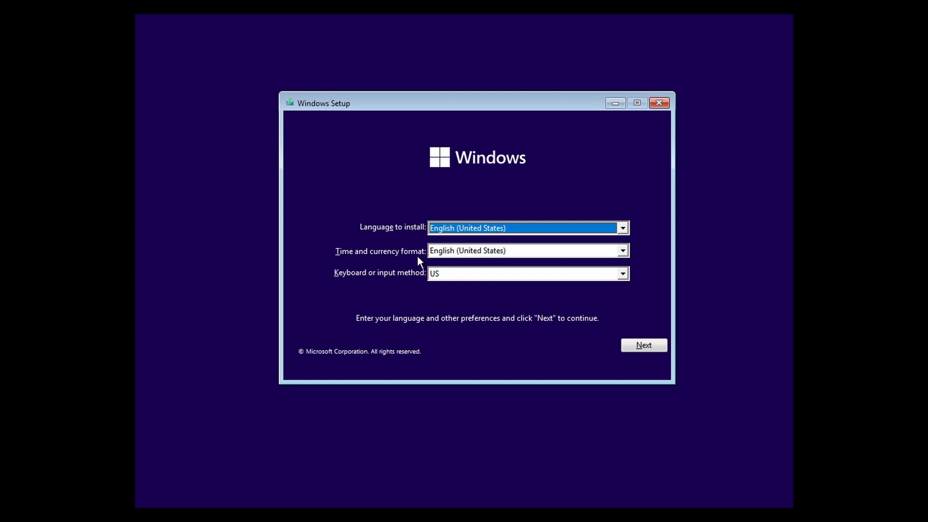
Step: Set the time and currency format to English (World) and start the Windows installation
left_click(452, 251)
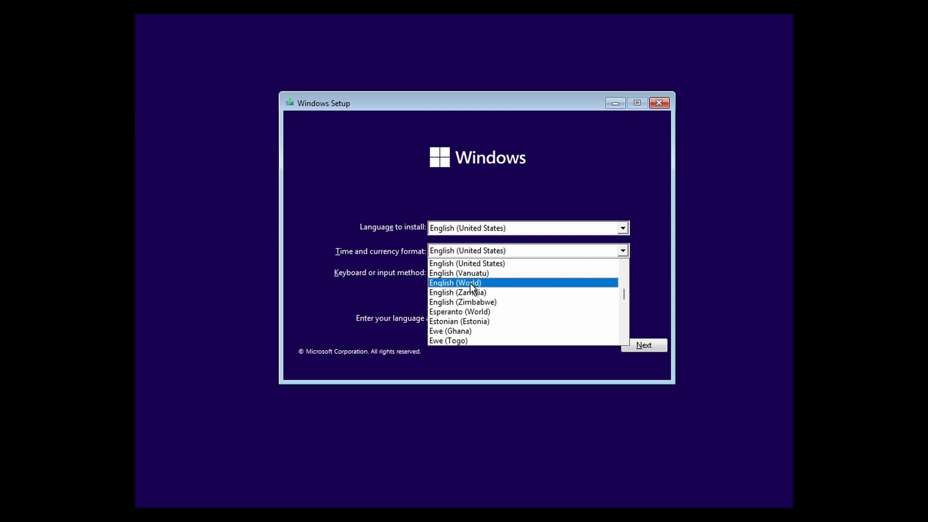
left_click(471, 283)
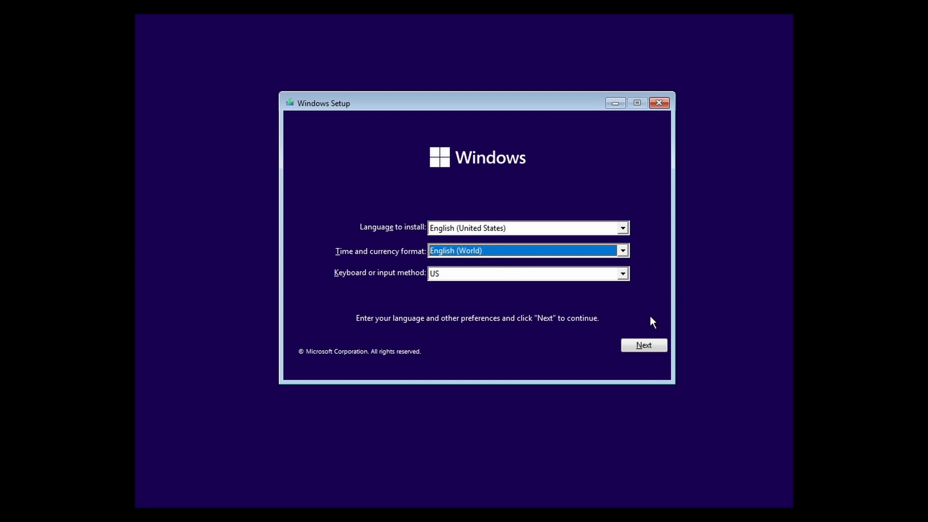
left_click(648, 346)
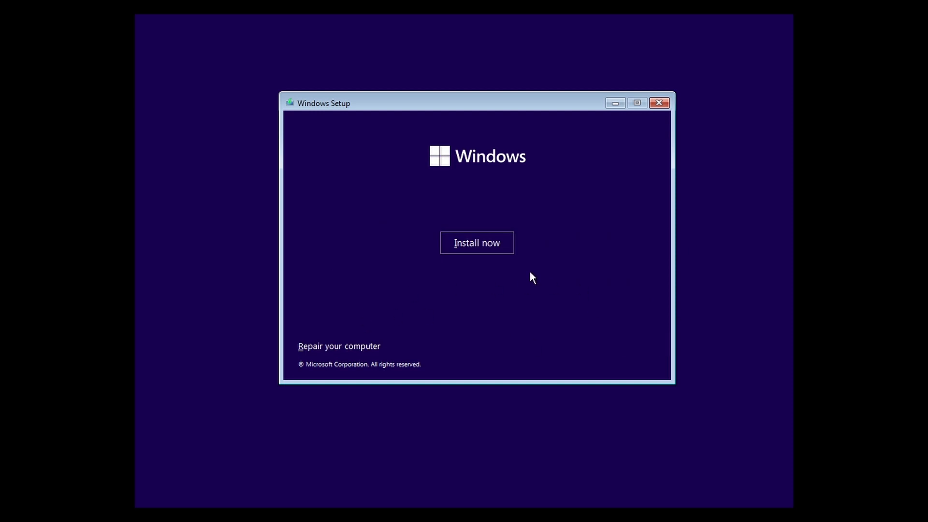
left_click(477, 243)
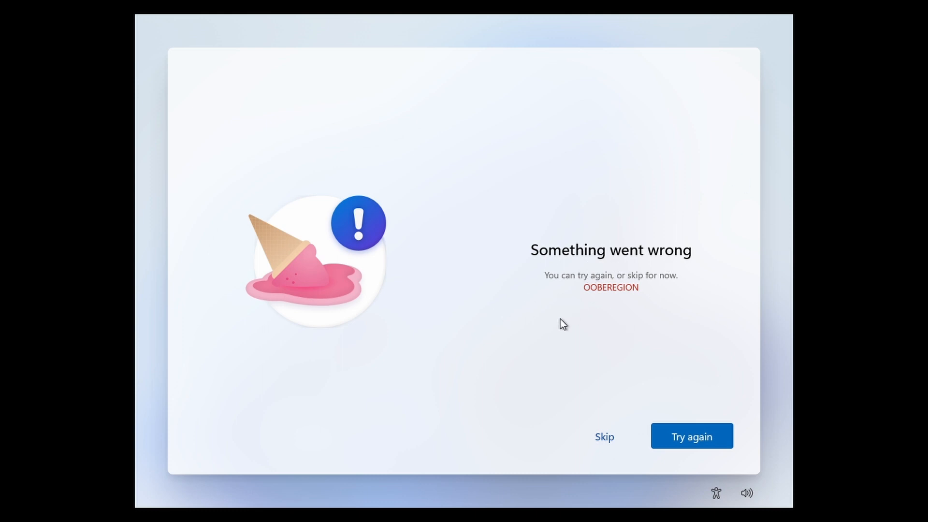
Step: Skip the OOBEREGION error page, accept the keyboard layout and skip adding a second layout
left_click(603, 438)
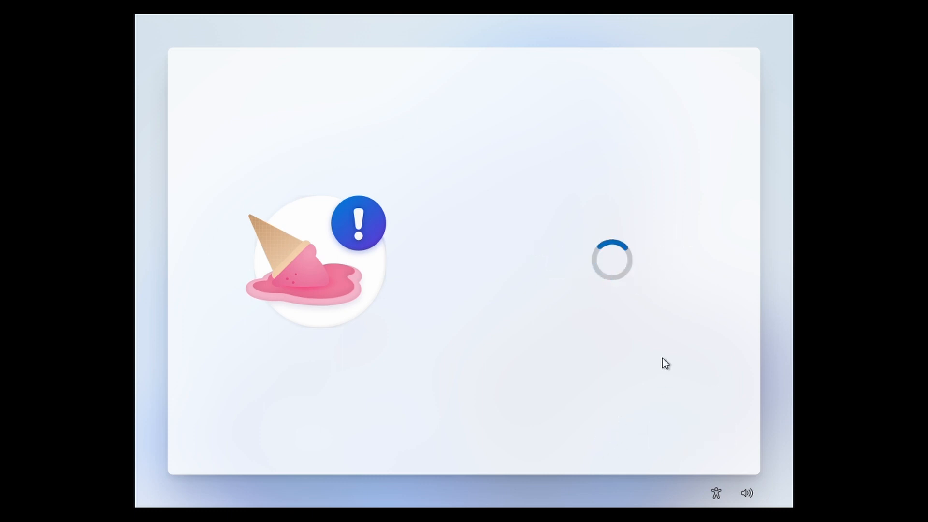
left_click(692, 435)
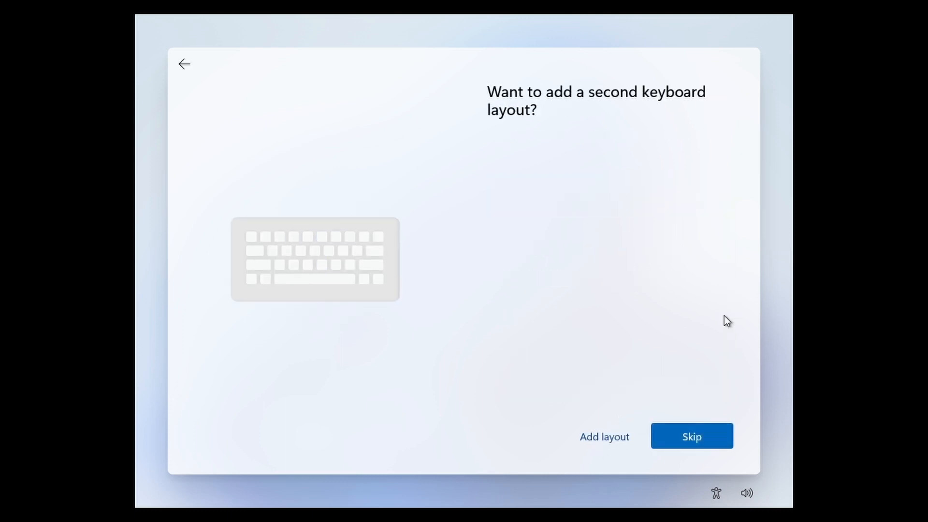
left_click(698, 435)
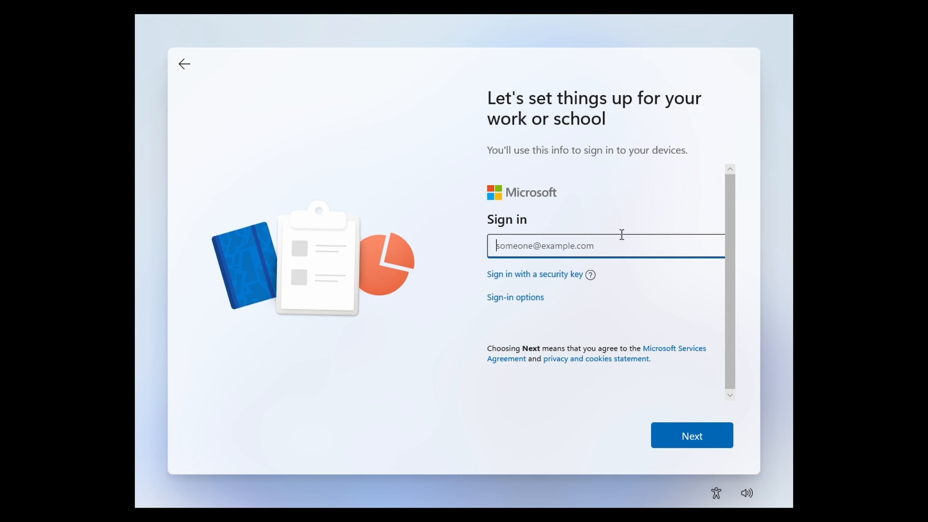
Step: Choose Domain join instead of signing in and create the local account kbvm with an empty password
left_click(518, 300)
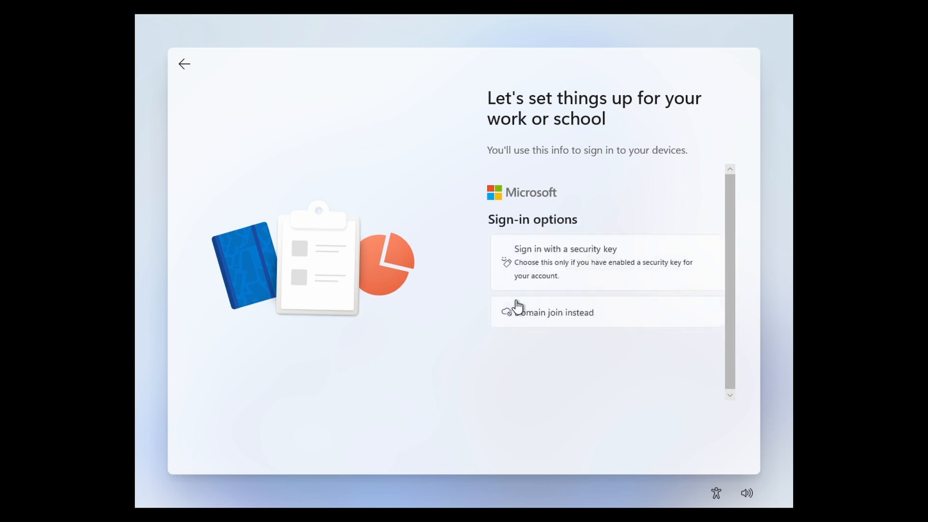
left_click(556, 318)
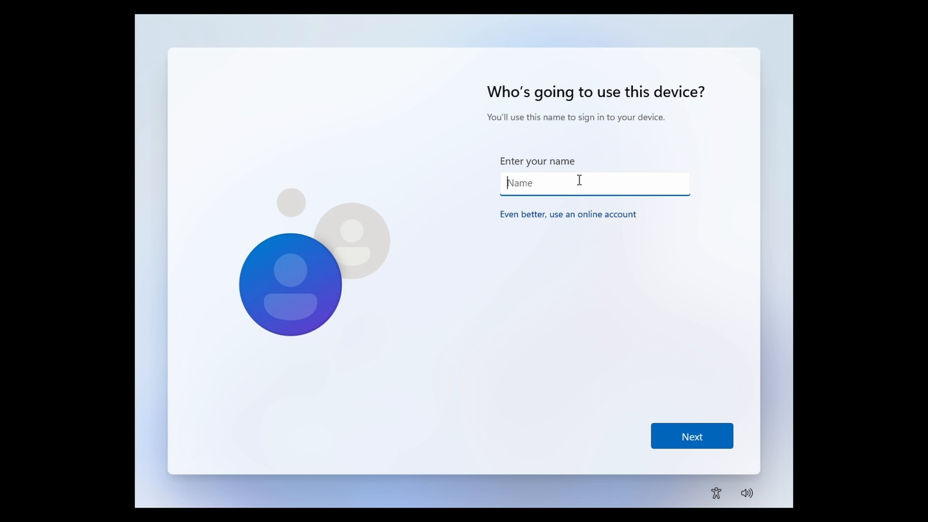
type("kbvm")
left_click(696, 428)
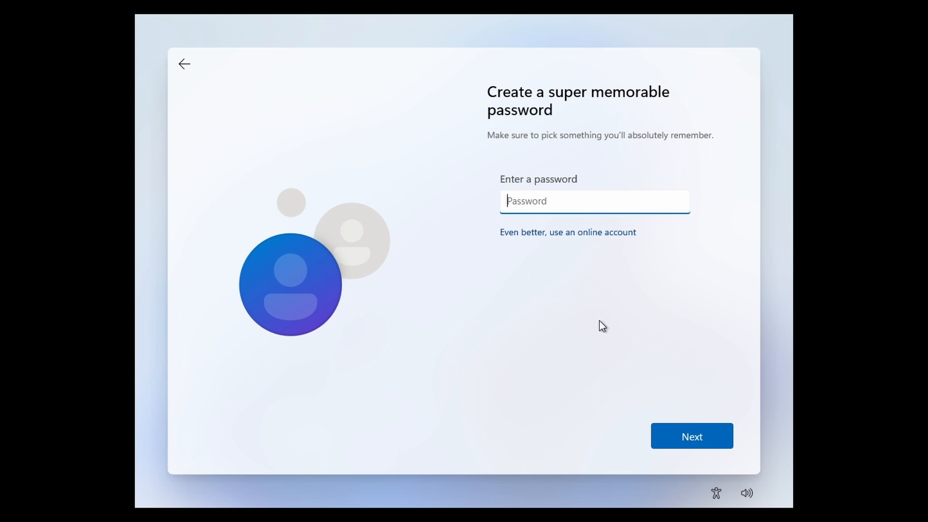
left_click(686, 428)
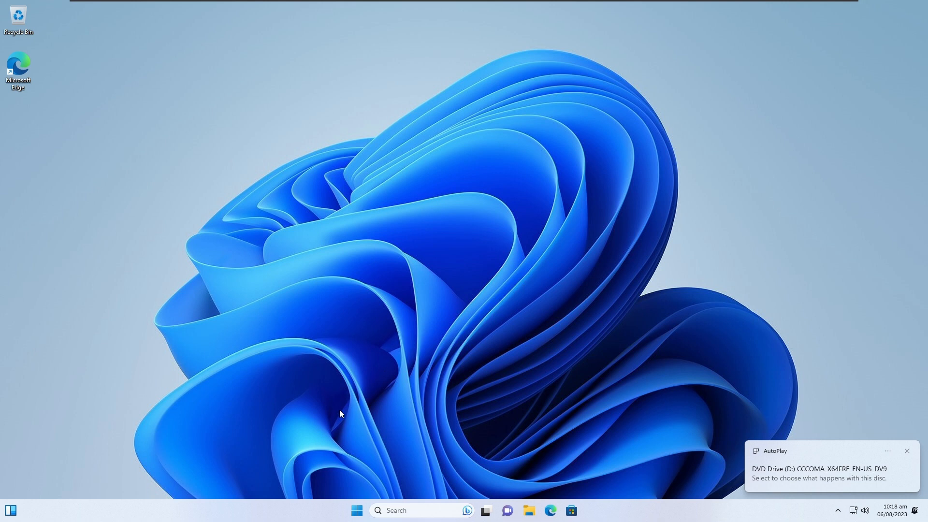
Step: Examine the full list of installed apps in the Start menu for preinstalled bloatware, and close it
left_click(357, 510)
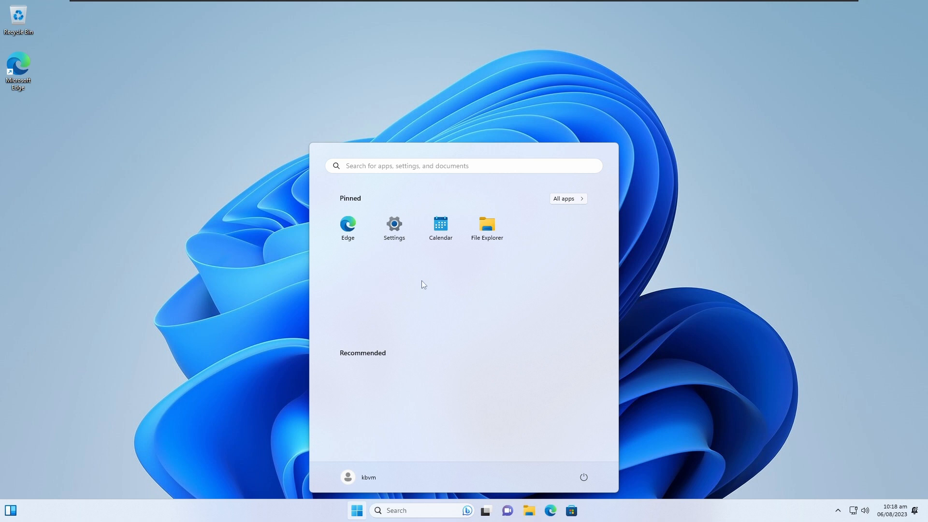
left_click(567, 198)
scroll(456, 294, "down", 5)
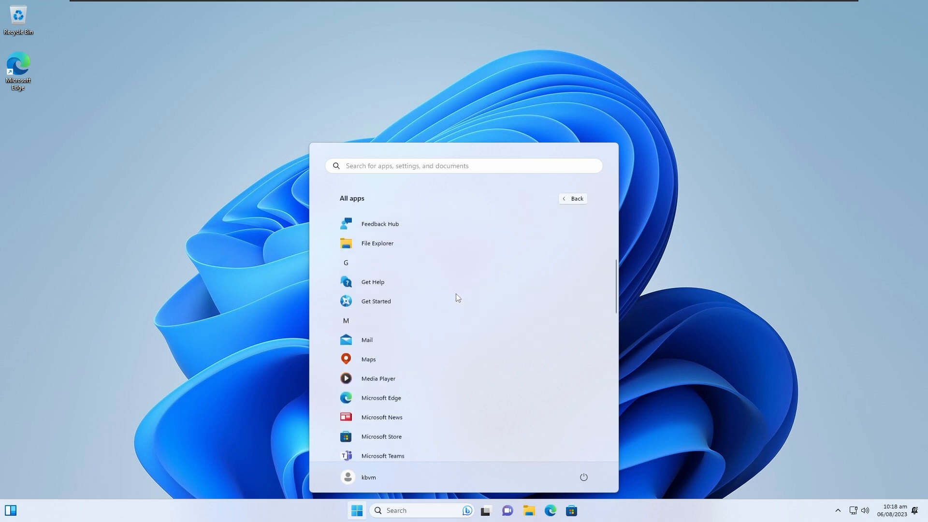
scroll(414, 325, "down", 3)
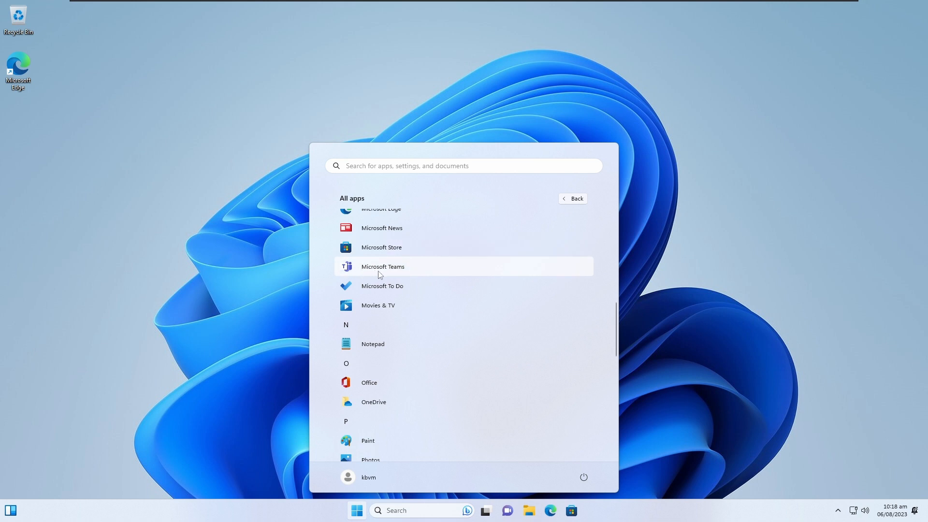
scroll(372, 341, "down", 10)
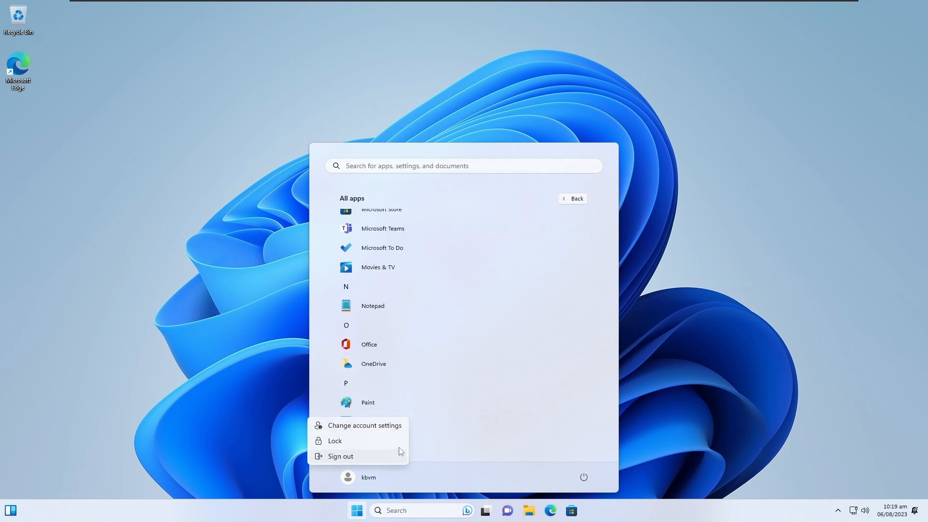
key("Escape")
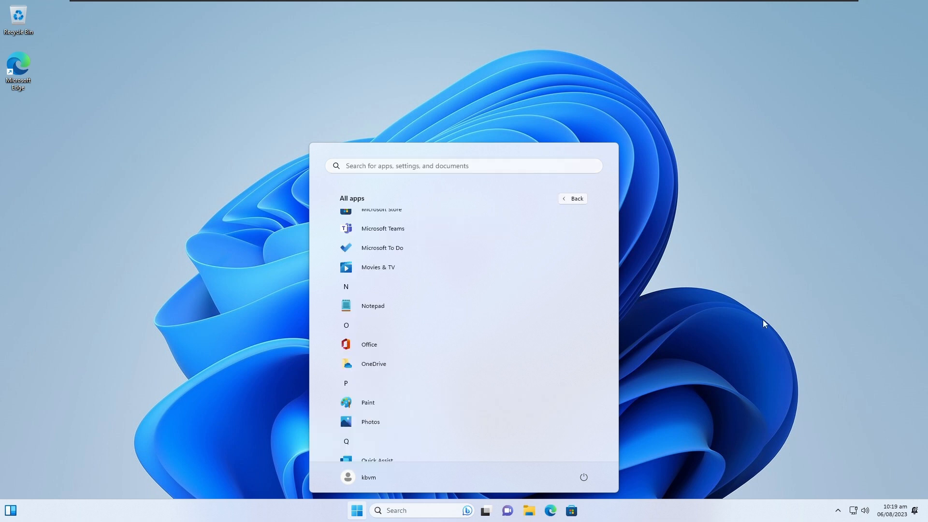
left_click(689, 308)
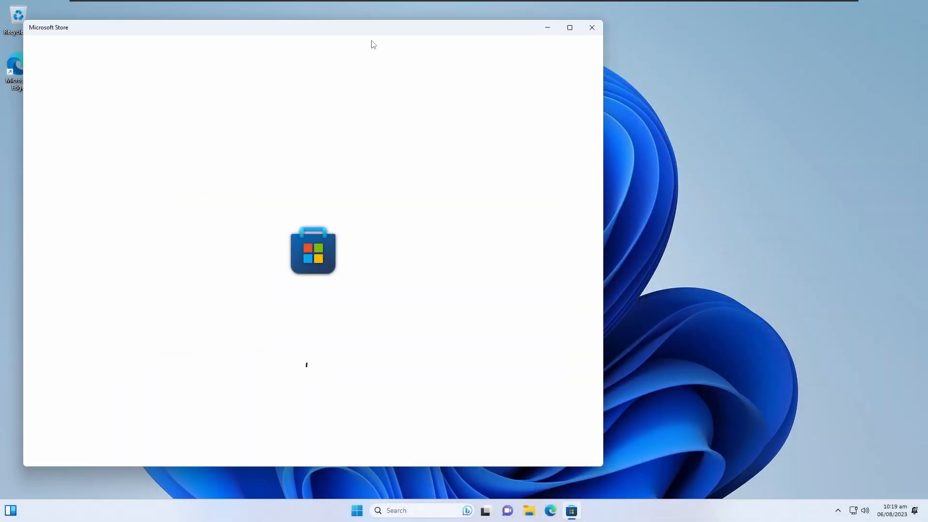
Step: Check whether the Microsoft Store works with the current region, and close it
left_click_drag(437, 36, 470, 39)
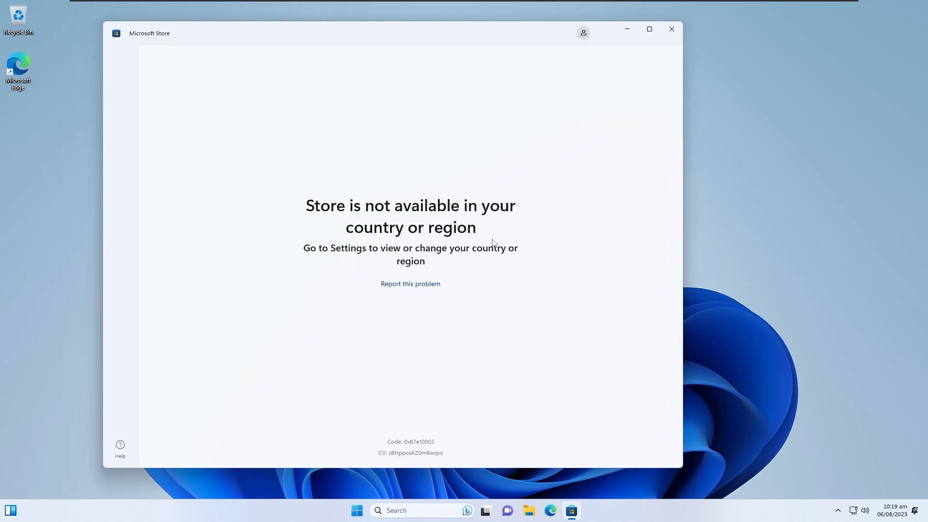
left_click(679, 30)
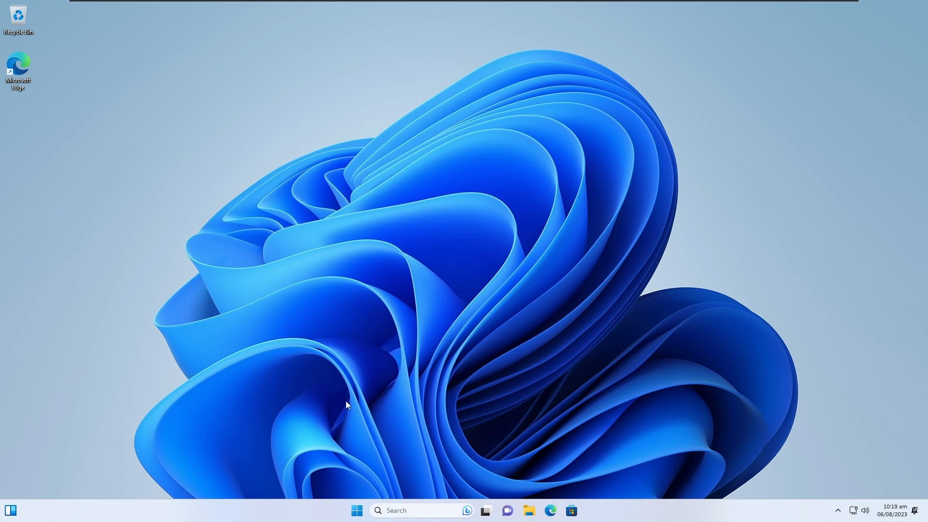
Step: Find the Region settings and change the country or region to United States, then close Settings
key("super+i")
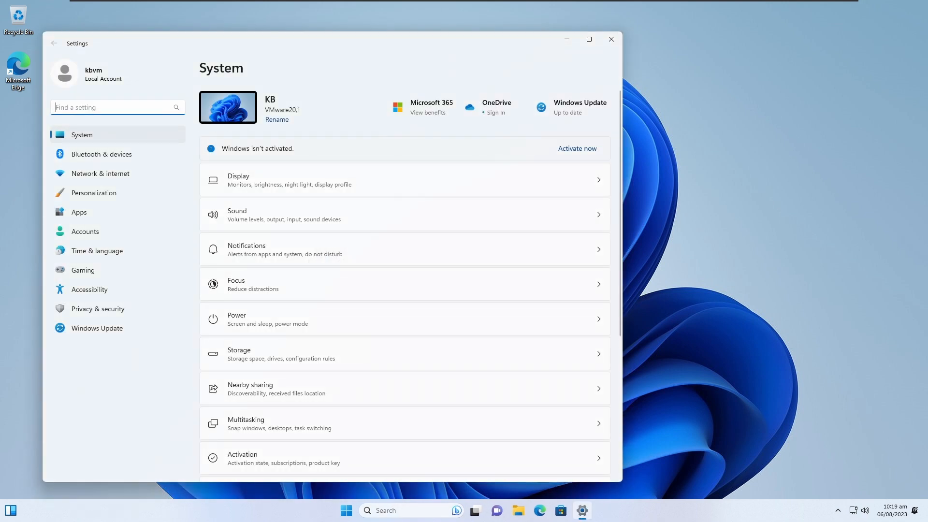
type("regi")
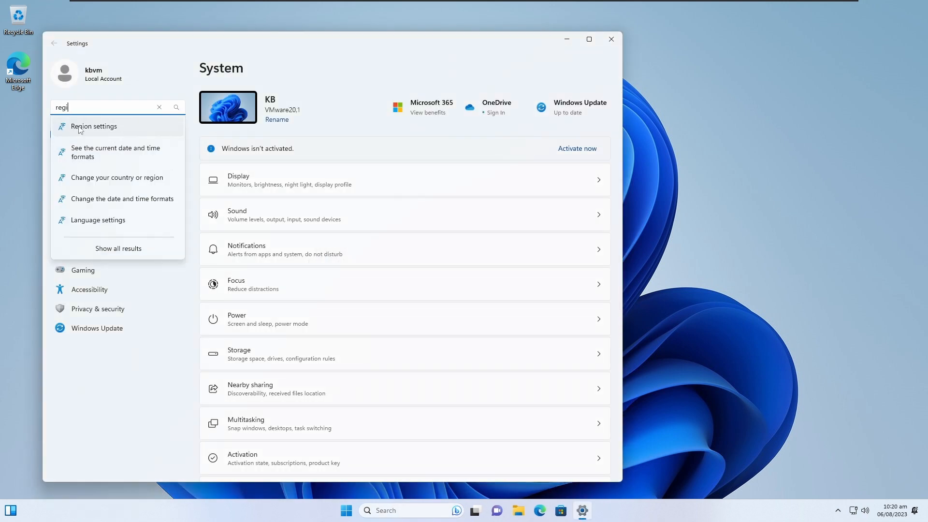
left_click(104, 127)
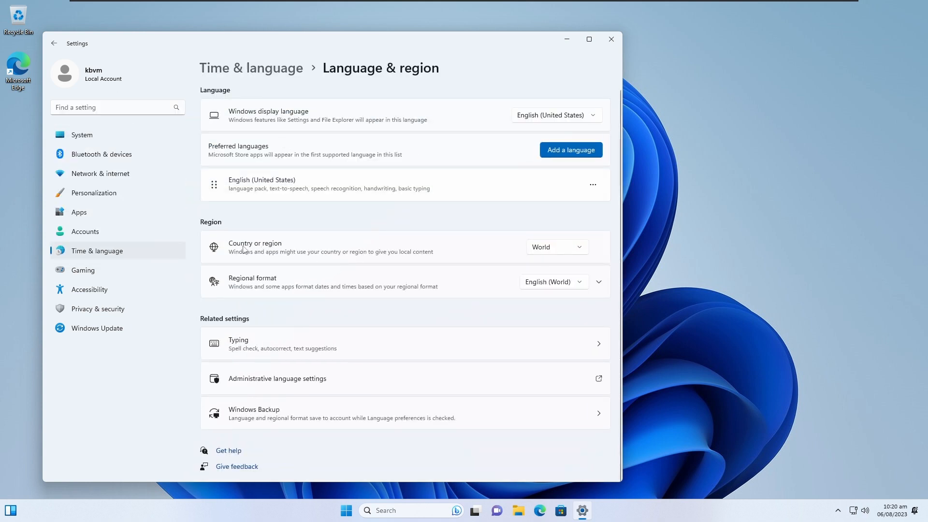
left_click(581, 254)
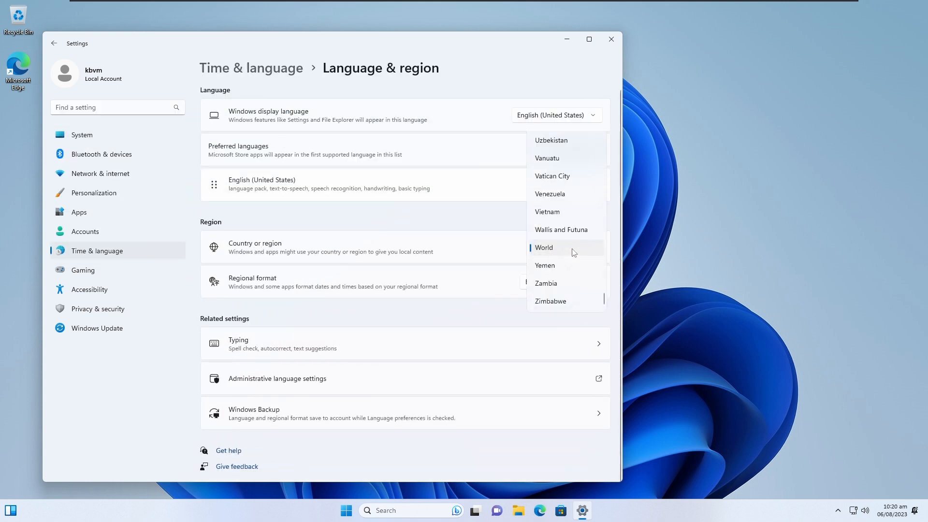
scroll(565, 278, "up", 2)
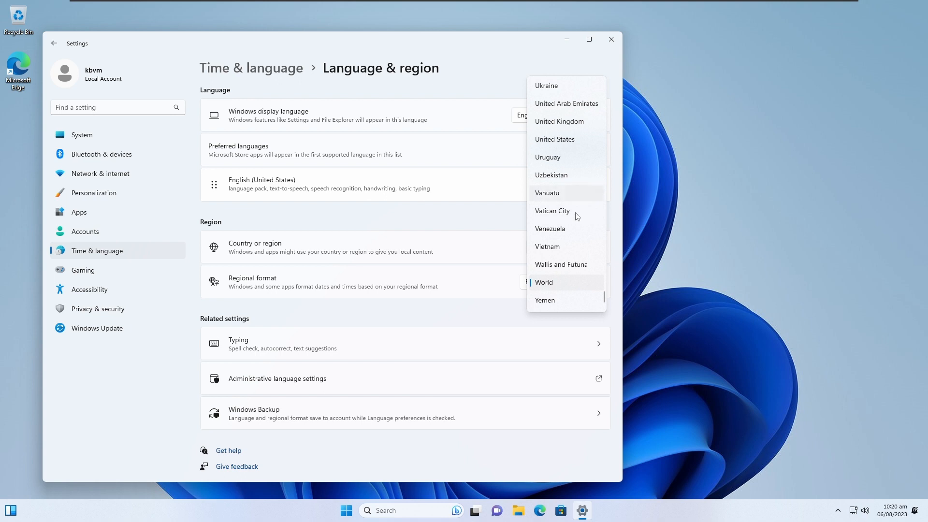
scroll(575, 229, "up", 2)
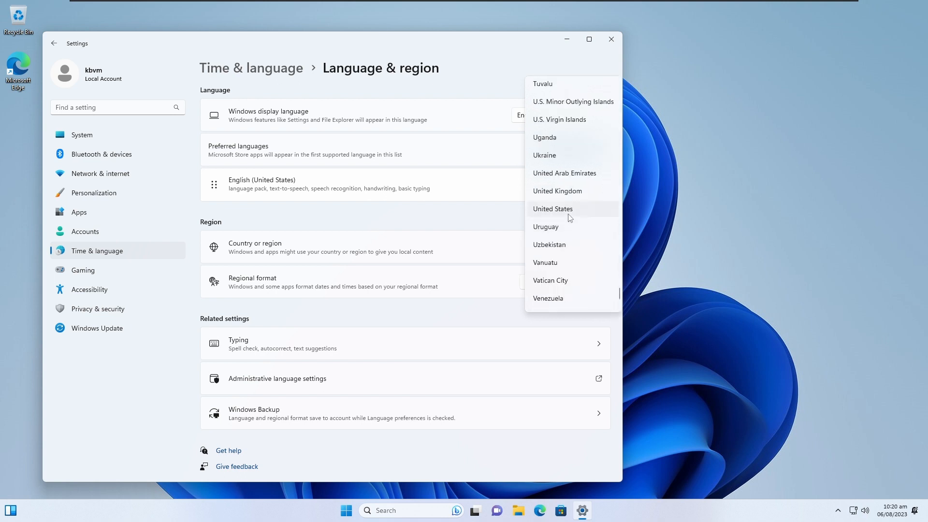
left_click(569, 212)
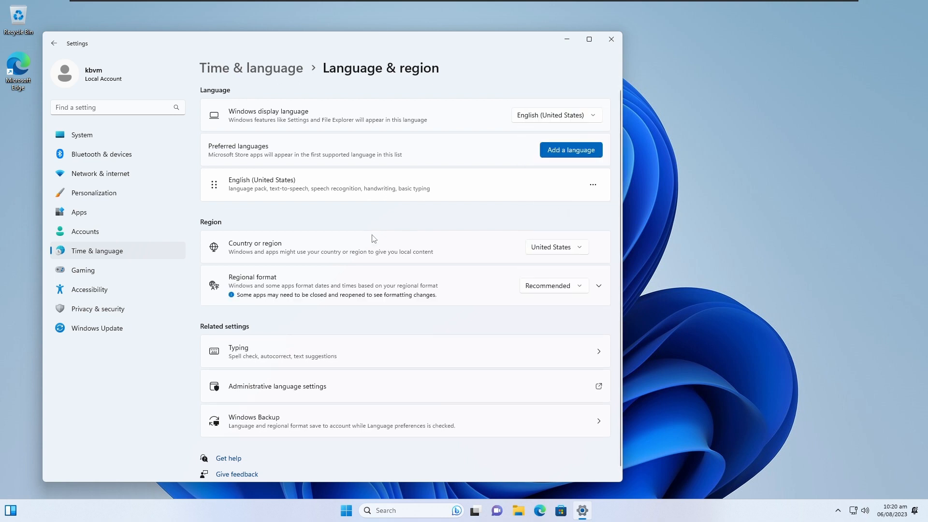
left_click(611, 39)
Step: Reopen the Microsoft Store and examine its home page content and the account sign-in options
left_click(571, 510)
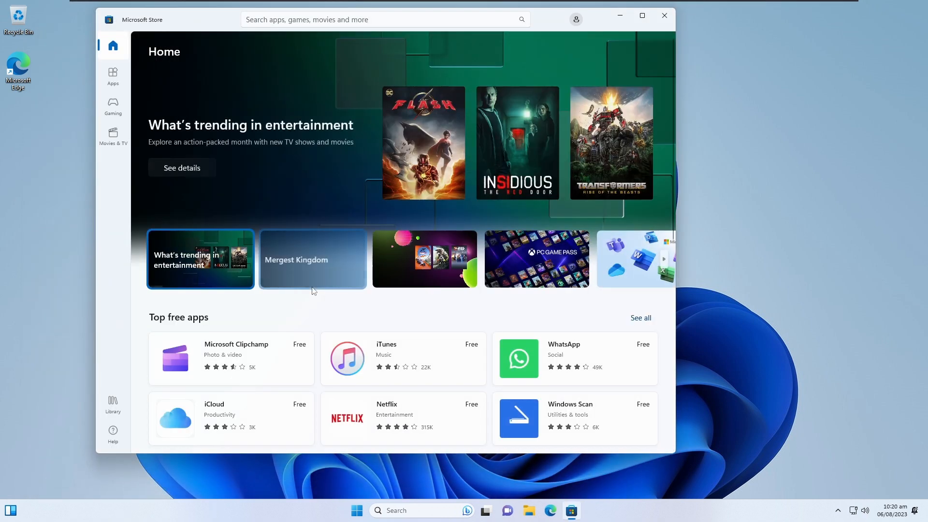
scroll(471, 275, "down", 5)
scroll(483, 261, "up", 5)
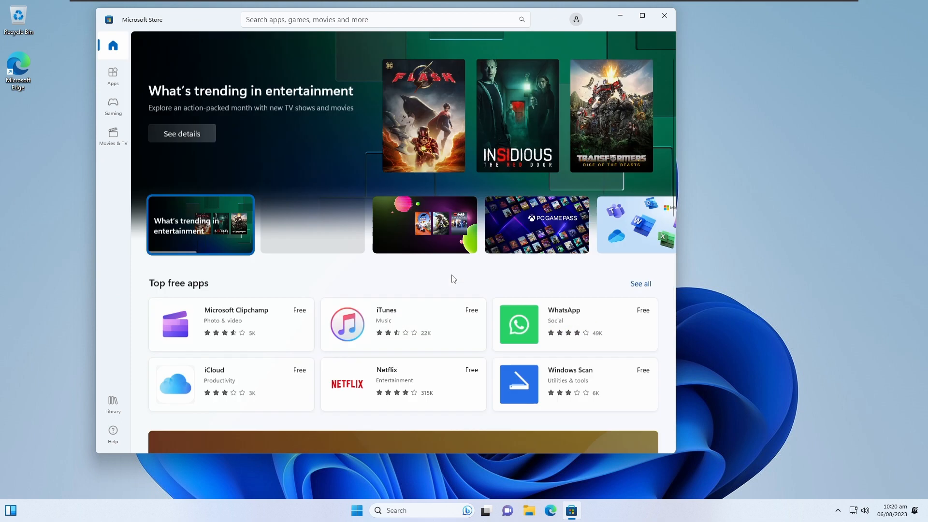
left_click(573, 20)
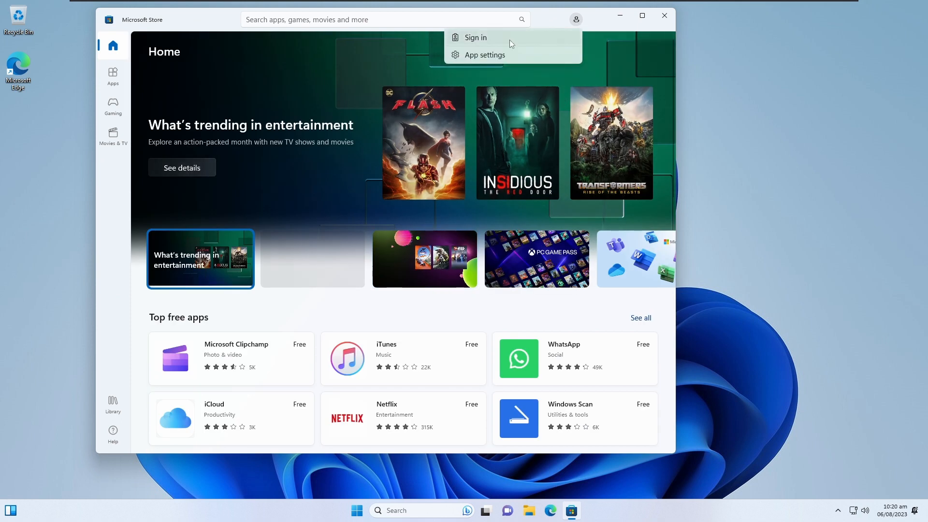
scroll(511, 97, "down", 10)
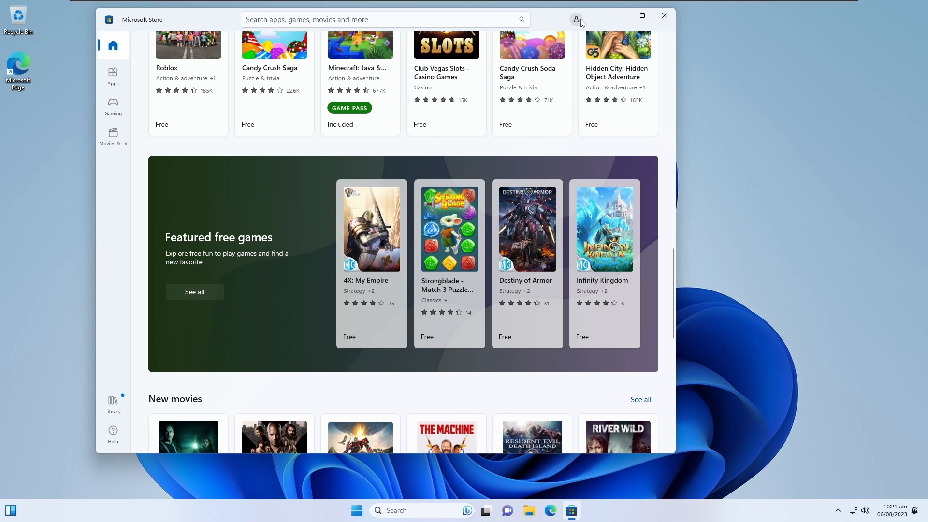
left_click(578, 20)
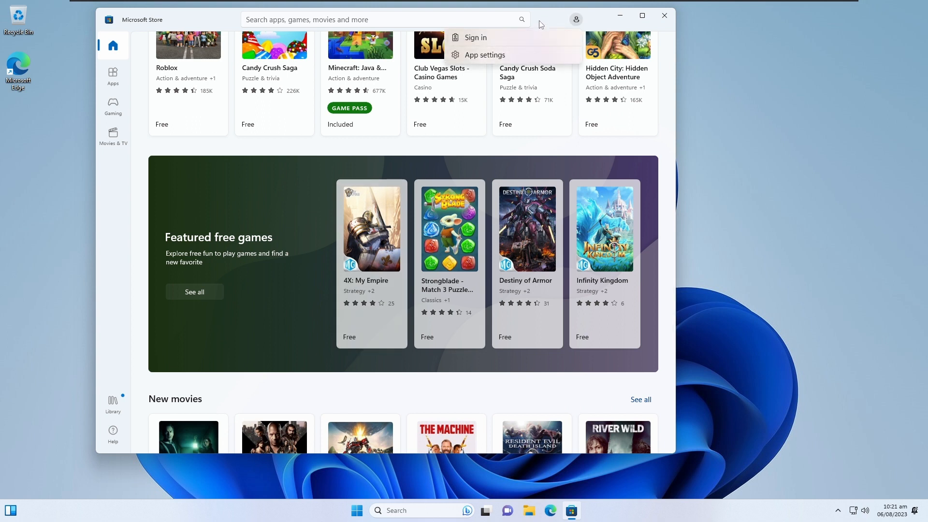
scroll(276, 165, "down", 7)
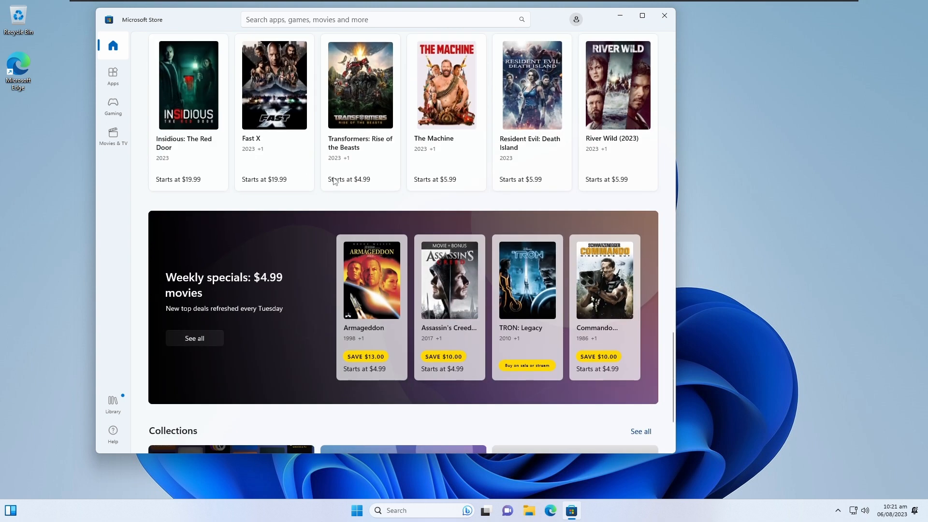
scroll(268, 218, "up", 8)
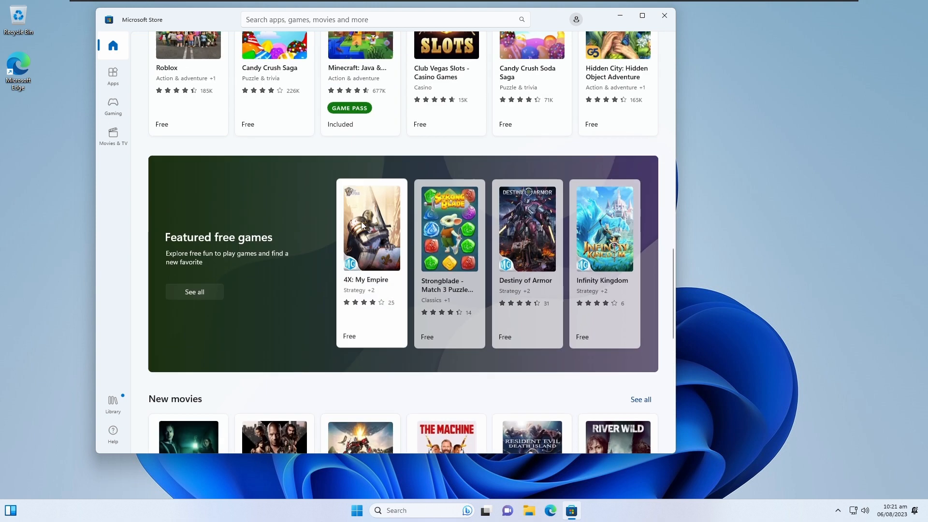
Step: Open the Candy Crush Saga page in the Store and get the game without signing in
left_click(280, 210)
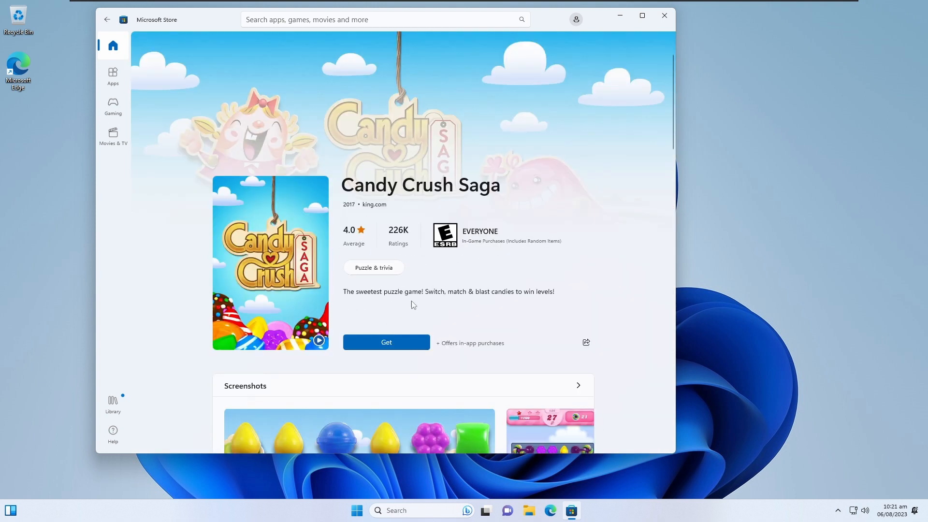
left_click(387, 344)
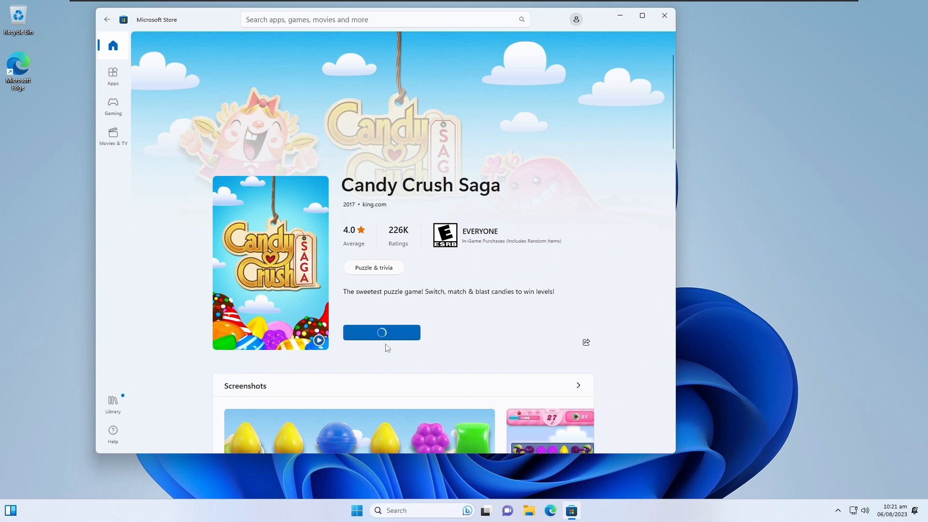
scroll(387, 347, "up", 2)
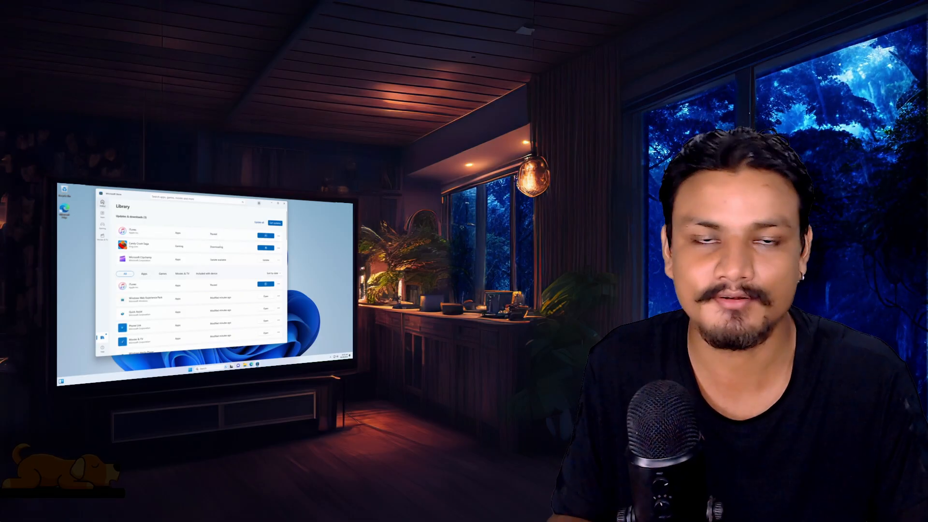
Step: Return to the Store's home page and check the account options for a signed-in account
left_click(103, 204)
left_click(259, 203)
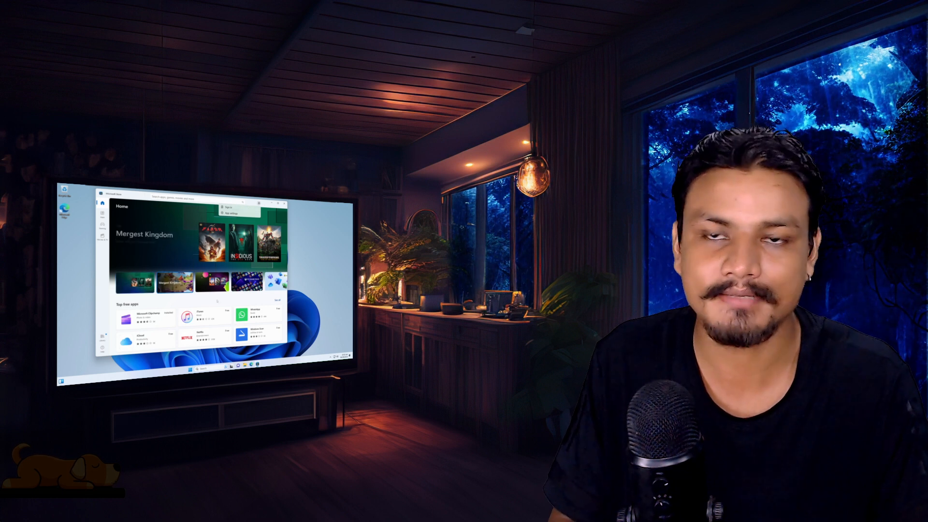
left_click(202, 302)
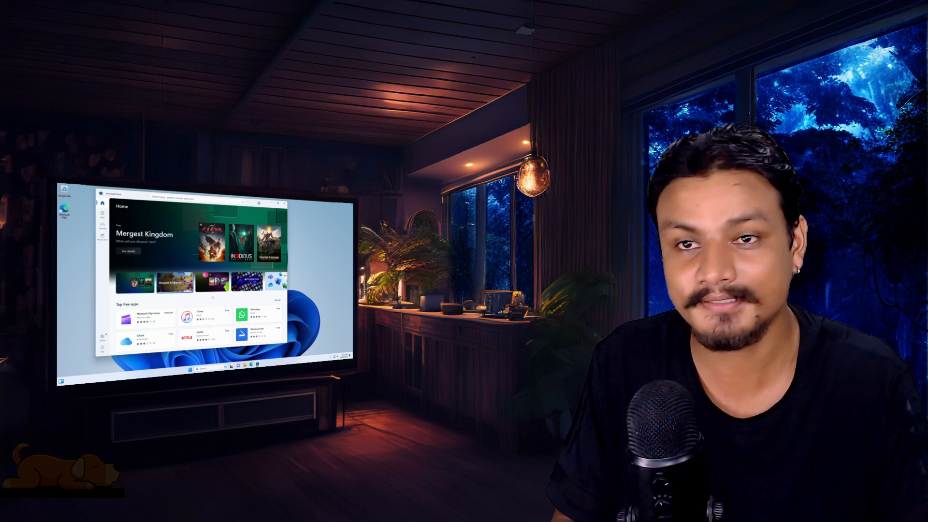
left_click(259, 203)
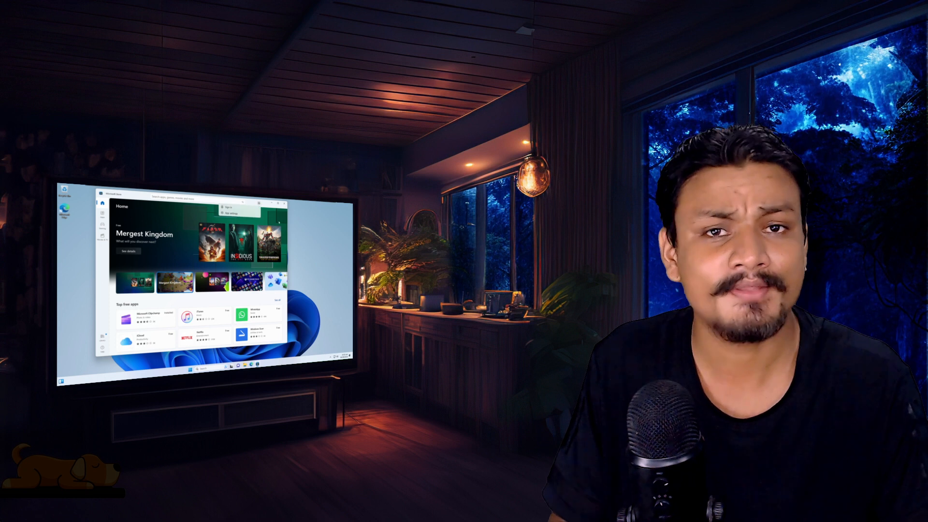